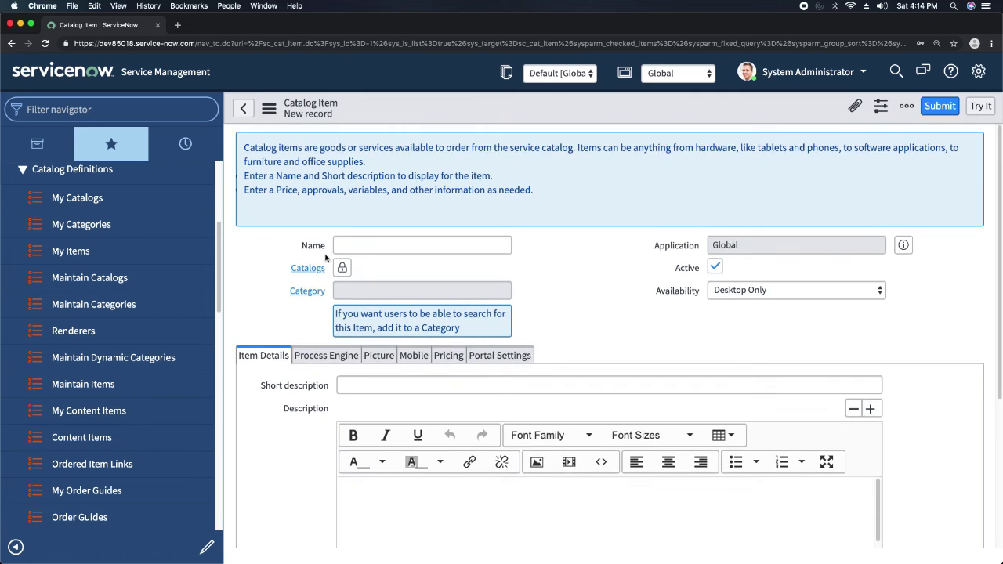
- Name the new catalog item "Demo Item" and assign it to the Service Catalog
left_click(377, 246)
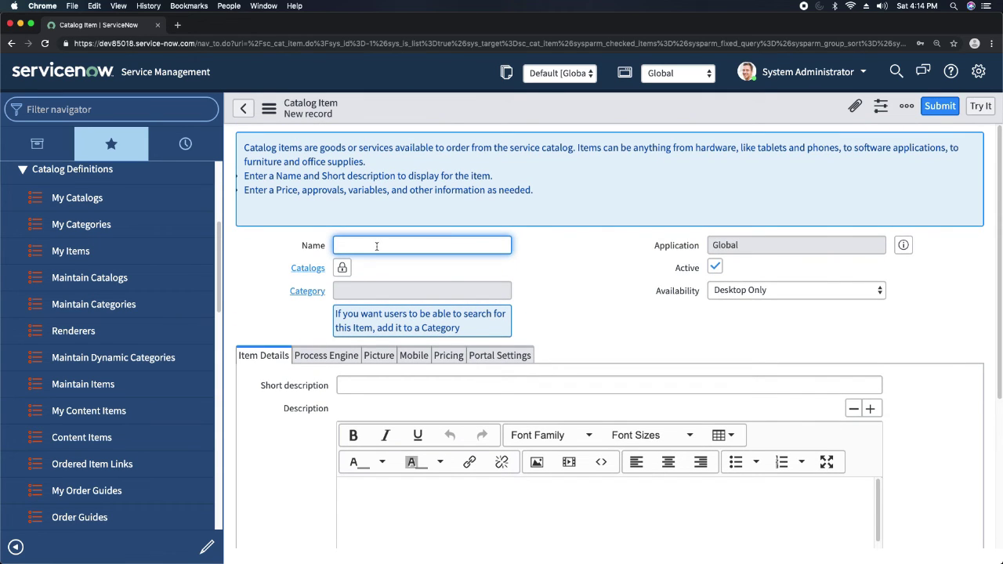
type("Demo Item")
left_click(539, 271)
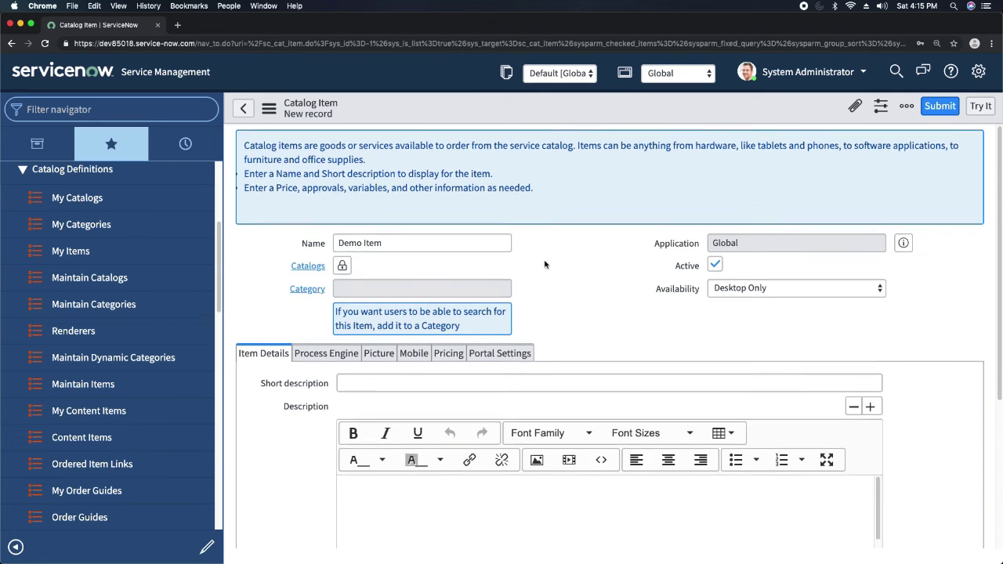
scroll(548, 266, "down", 2)
left_click(342, 193)
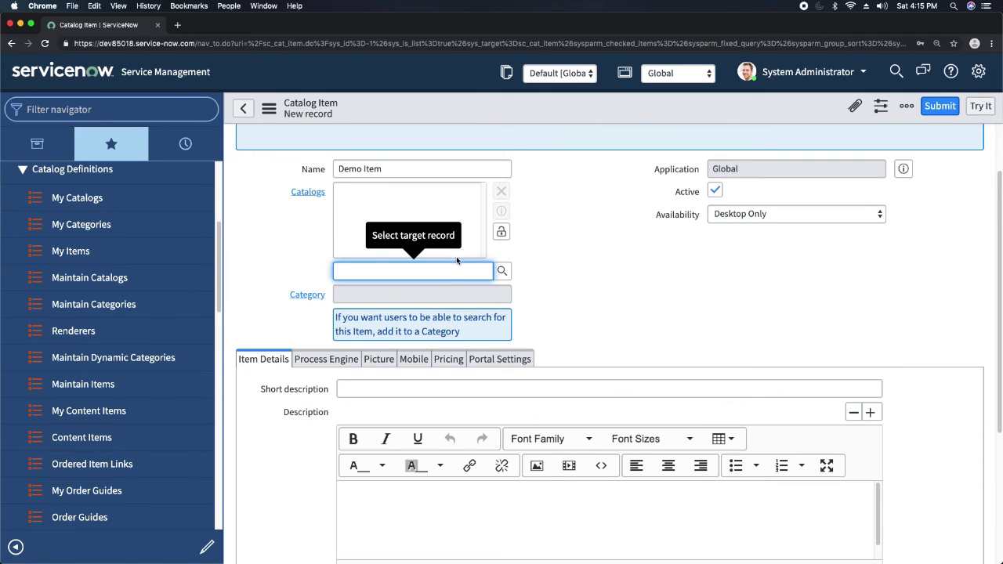
left_click(502, 271)
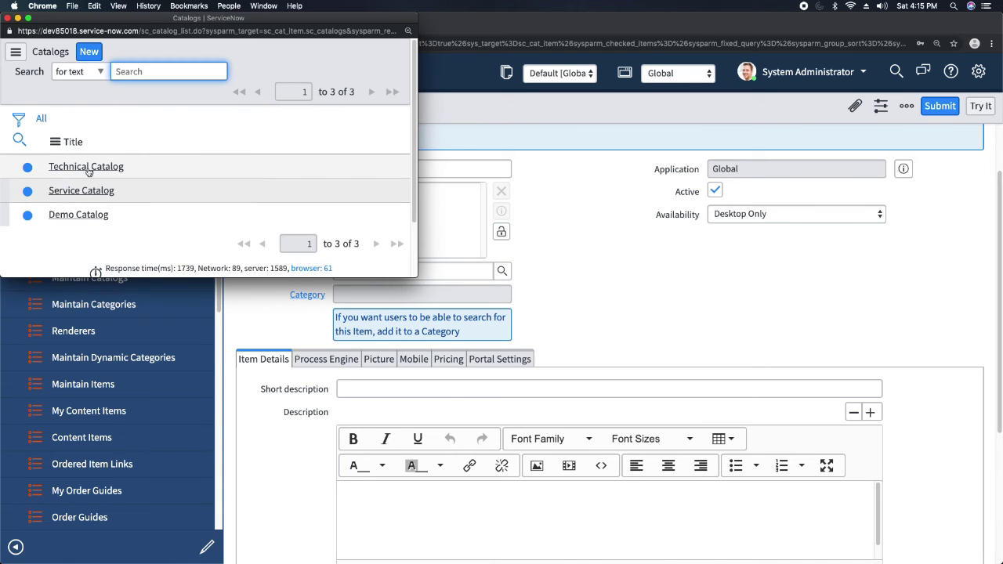
left_click(87, 192)
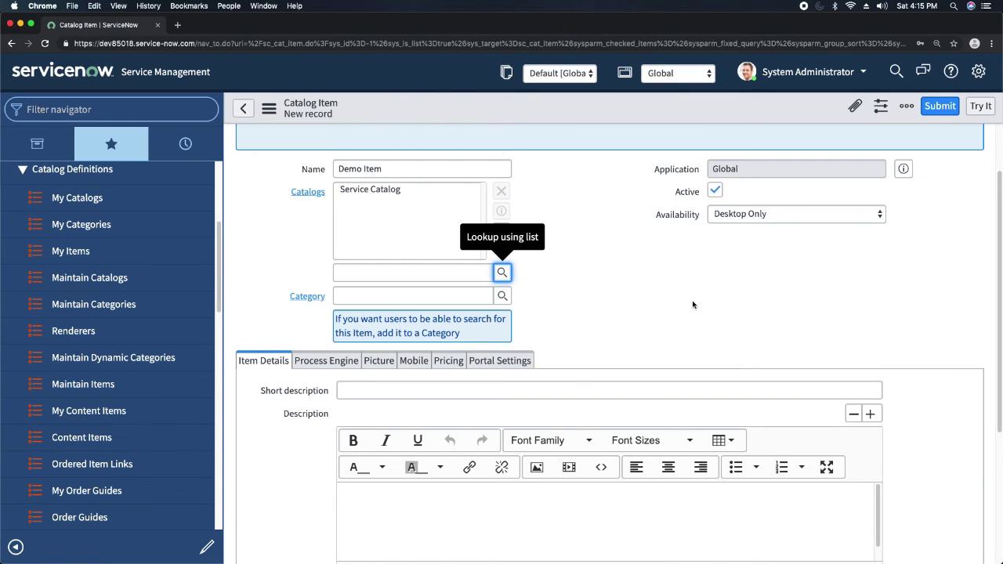
left_click(501, 231)
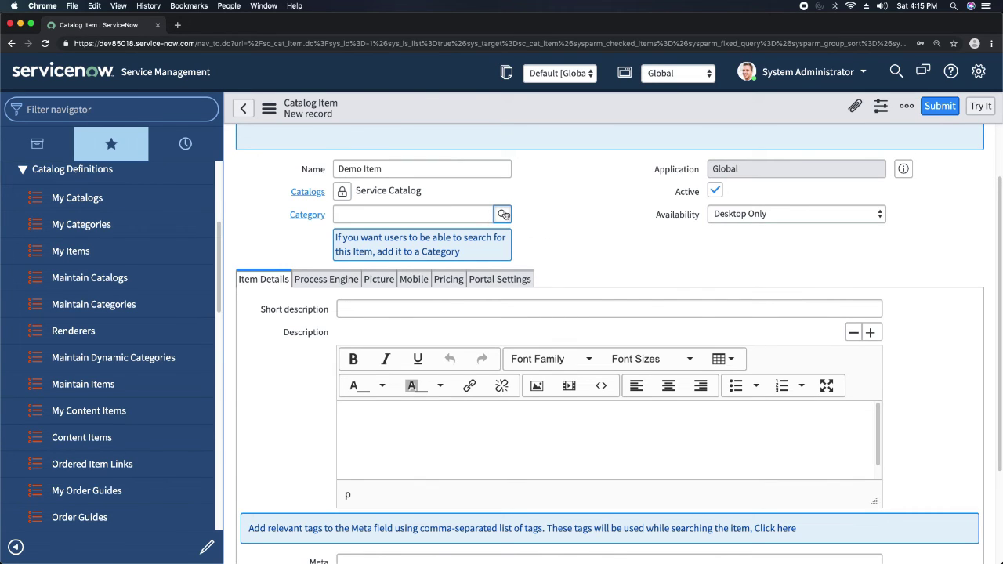
- Assign the item to the Services category and set its availability to Desktop and Mobile
left_click(500, 217)
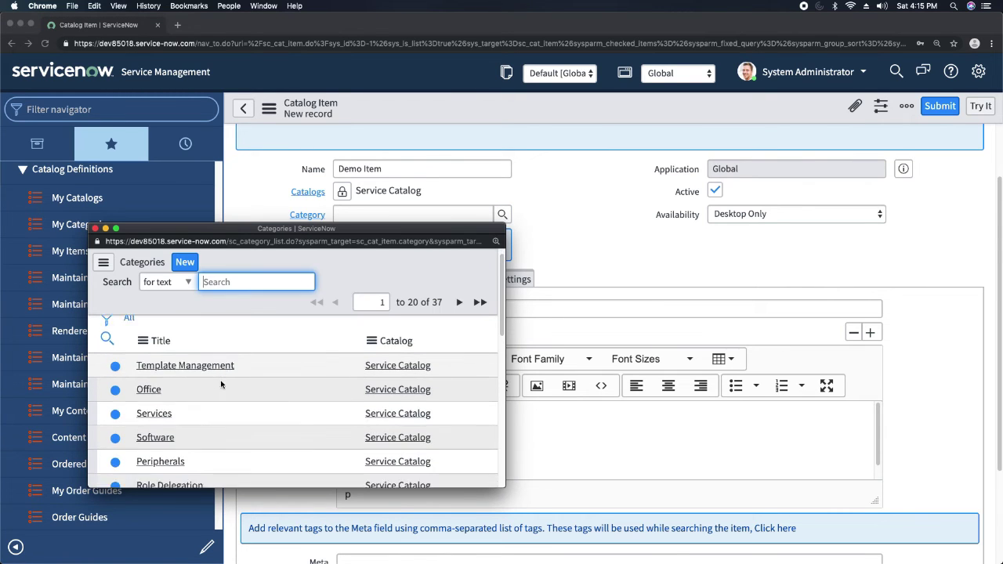
scroll(219, 353, "down", 1)
scroll(186, 389, "down", 1)
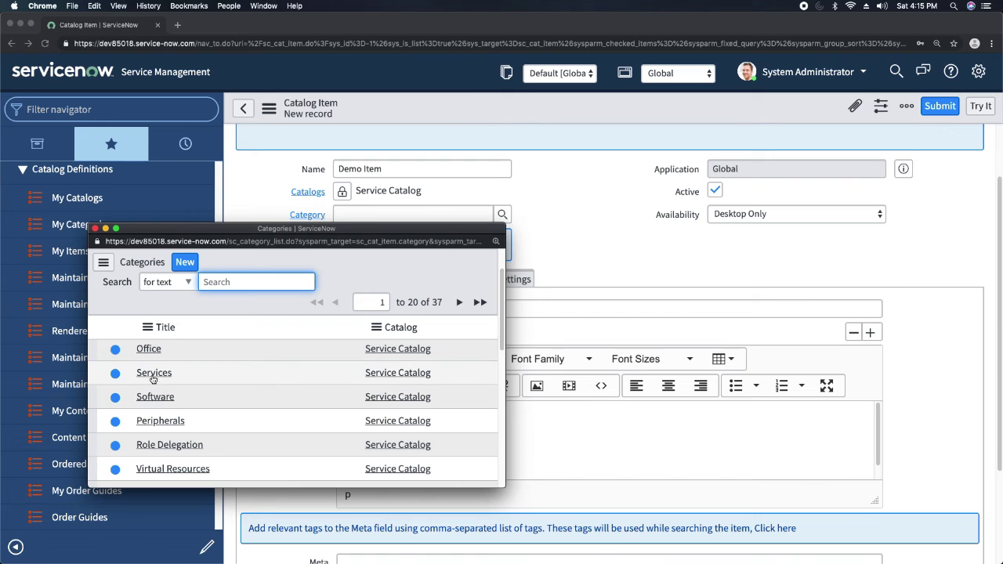
left_click(153, 374)
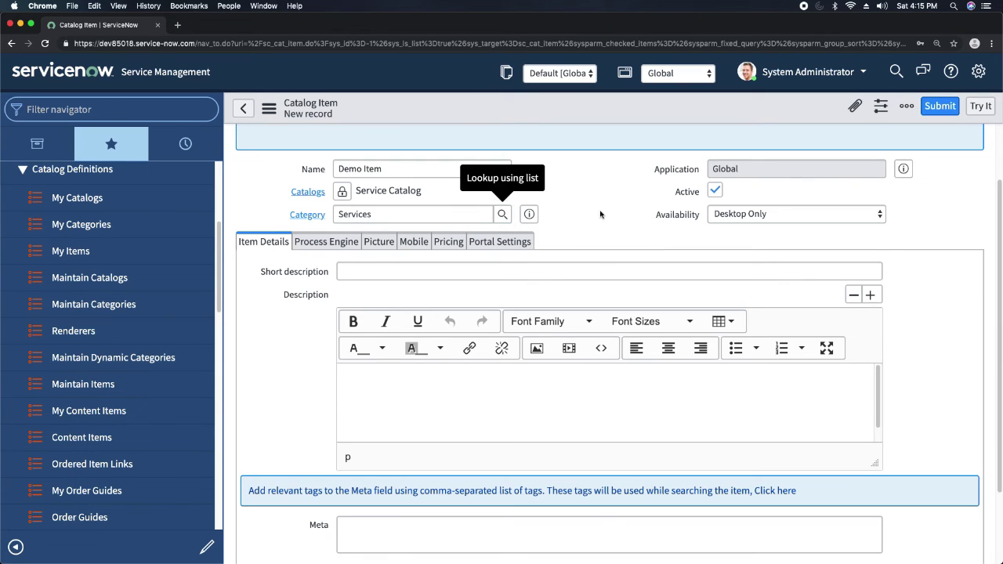
left_click(754, 215)
left_click(549, 209)
- Enter "Demo item Short Description" as the item's short description and "Demo Item Description" as its description
scroll(571, 238, "down", 1)
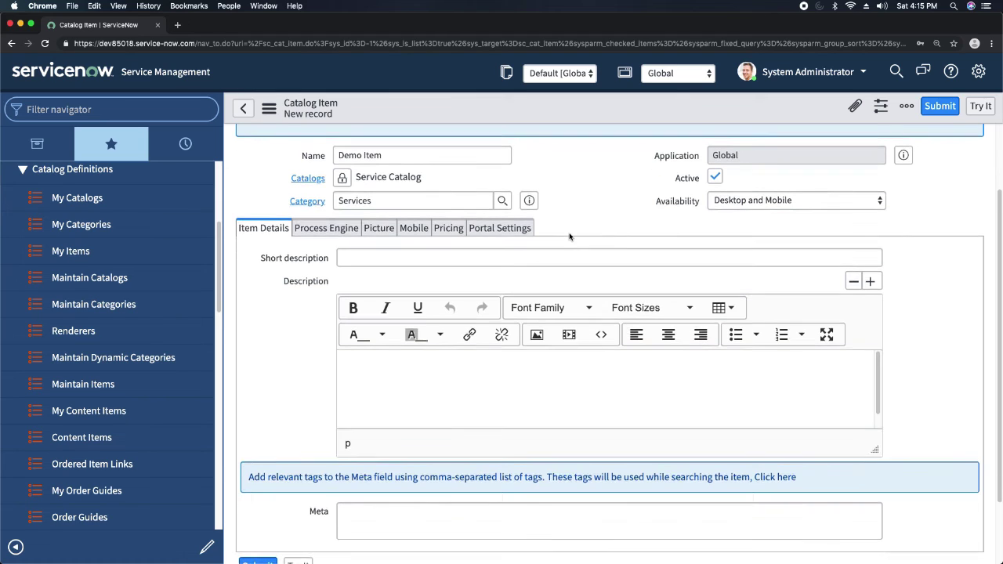
left_click(443, 260)
type("D")
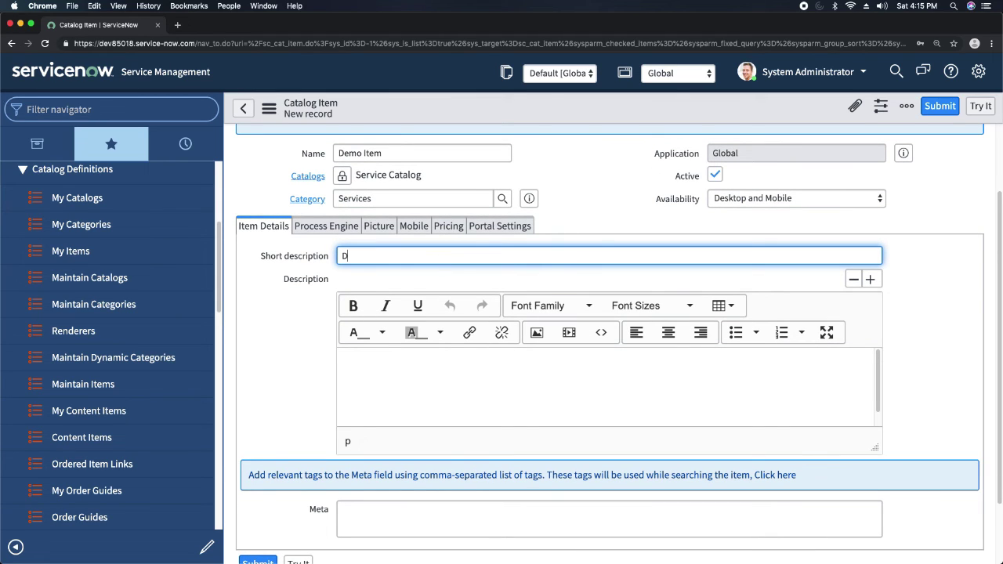
type("emo item Short Descript")
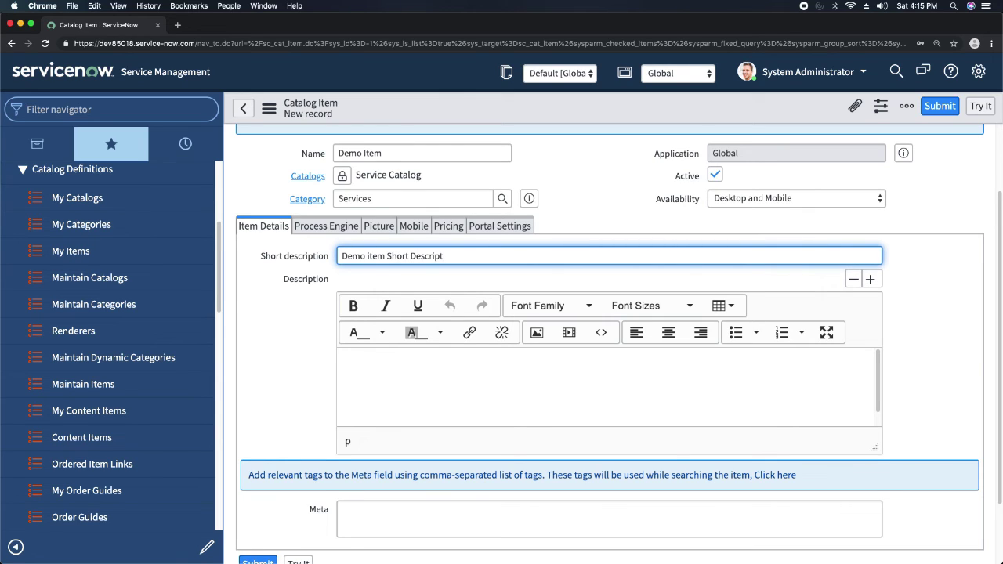
type("ion")
left_click(433, 371)
type("Demo Item Des")
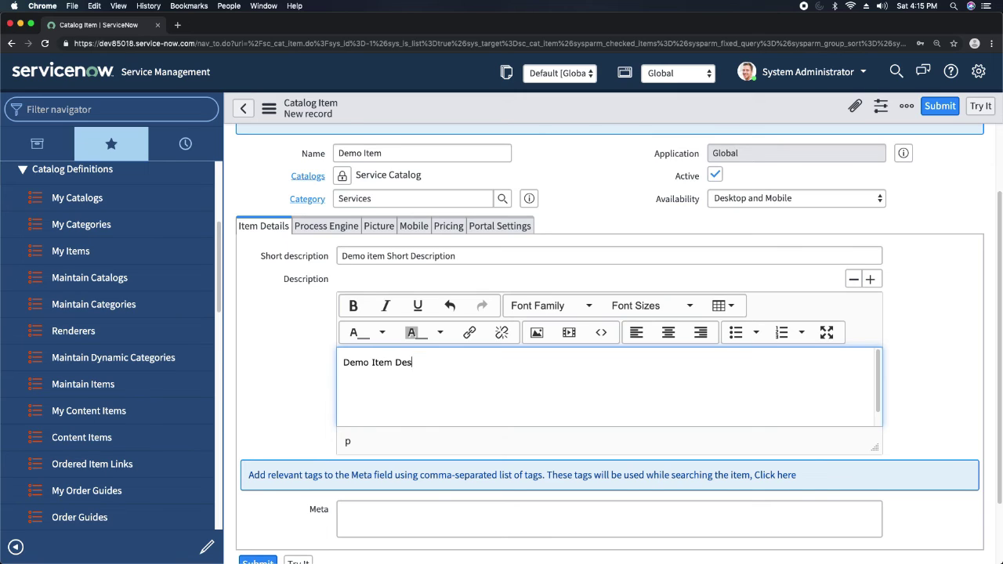
type("cription")
- Set the request method in the item's portal settings to Request
left_click(328, 227)
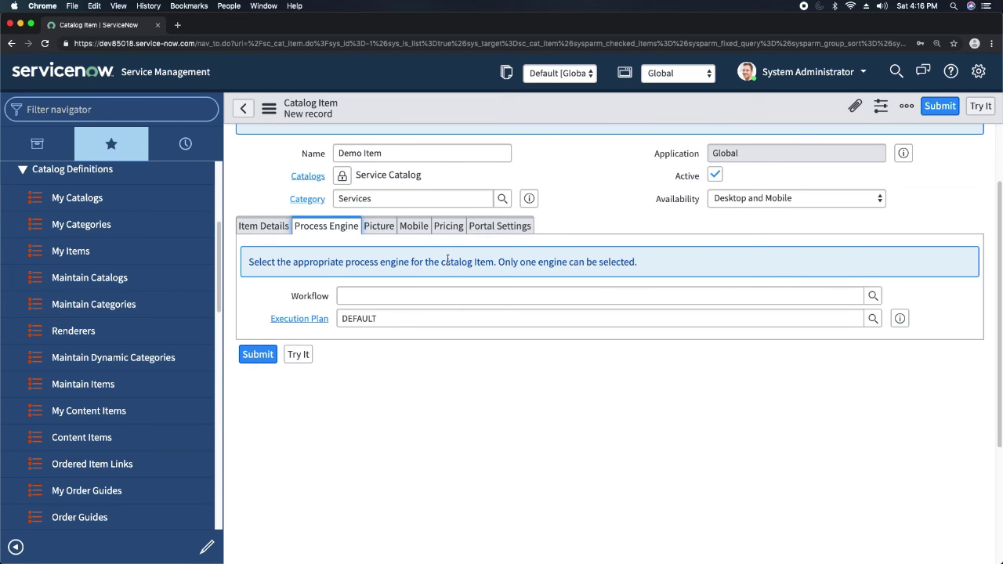
left_click(380, 230)
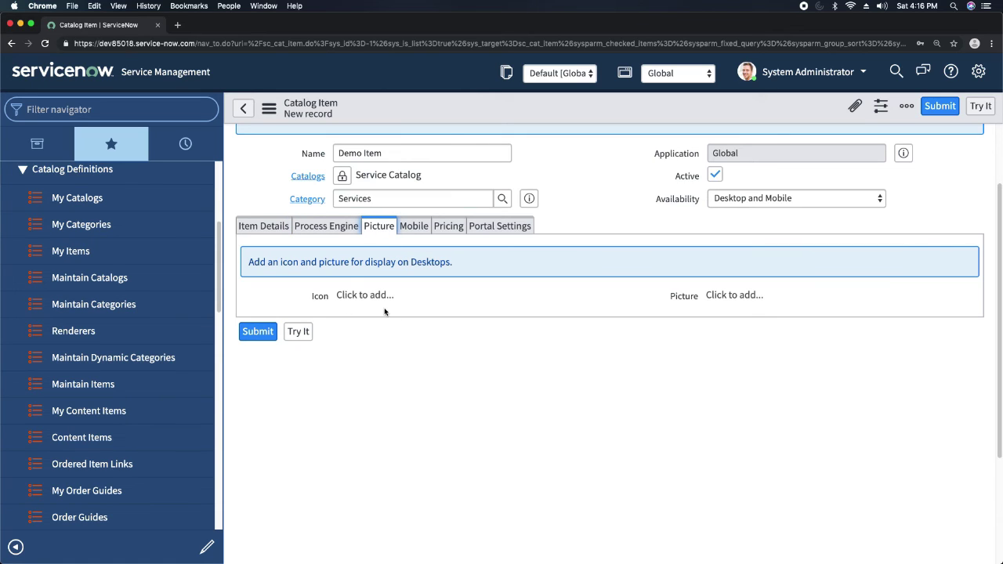
left_click(415, 226)
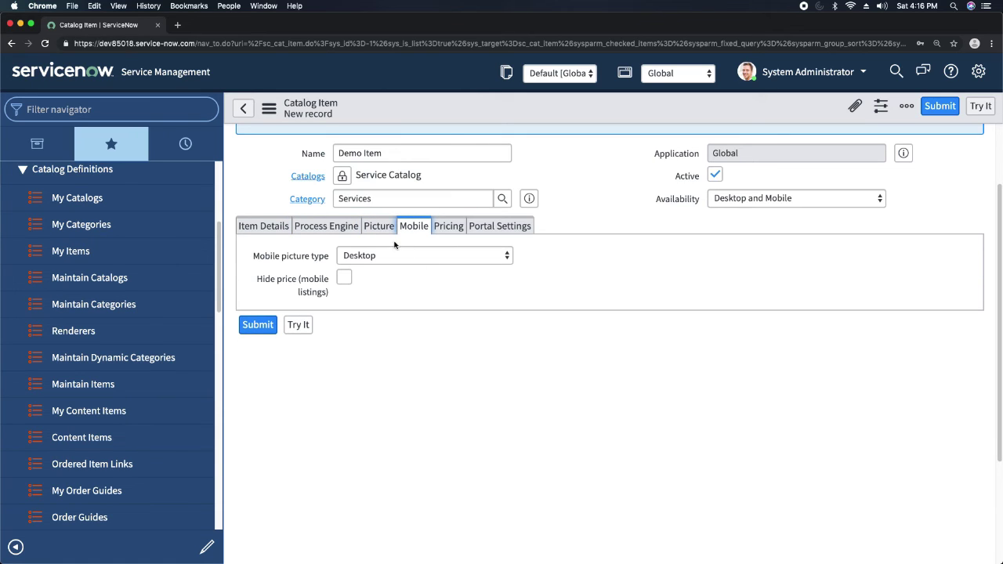
left_click(453, 228)
left_click(498, 228)
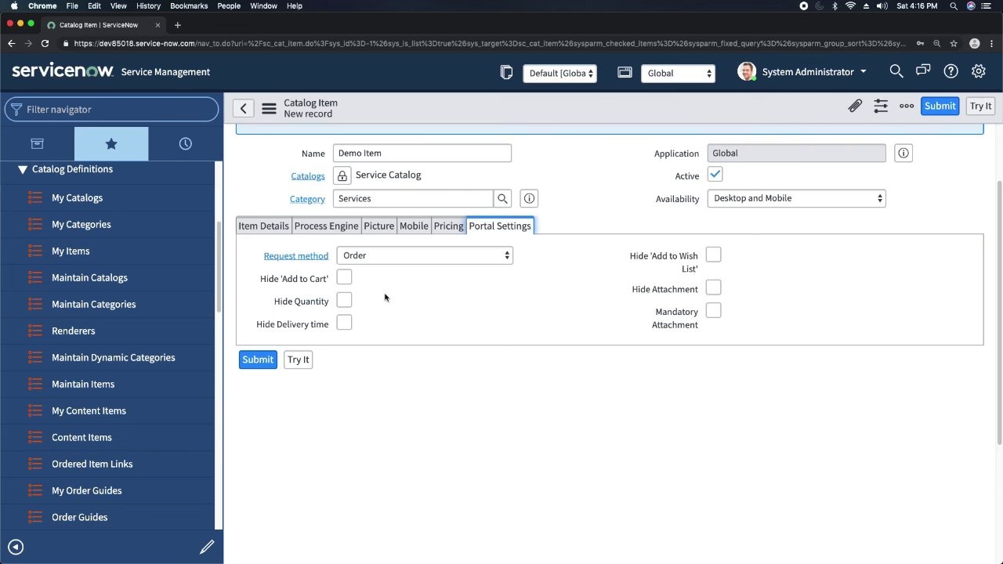
left_click(383, 259)
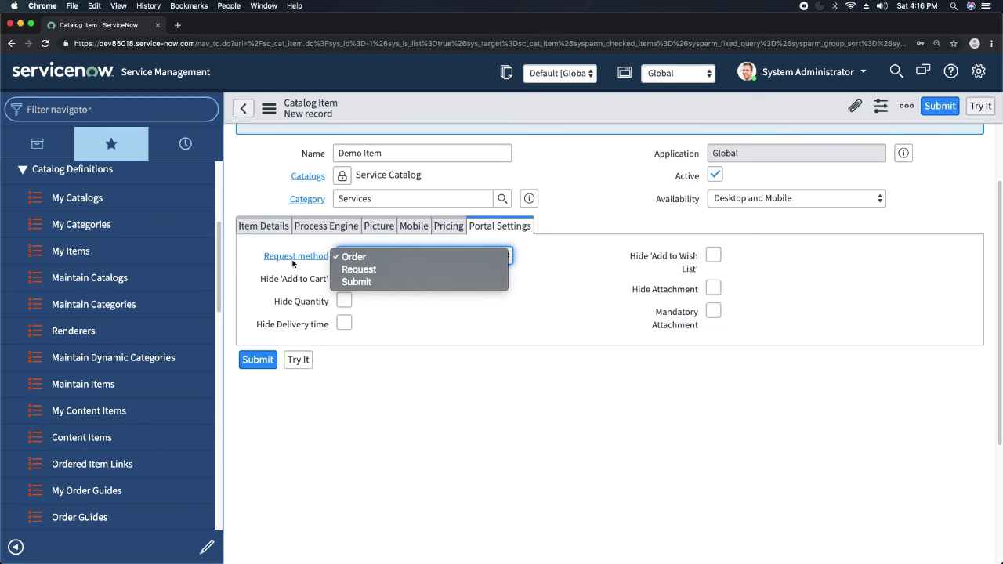
left_click(400, 316)
left_click(381, 259)
left_click(377, 271)
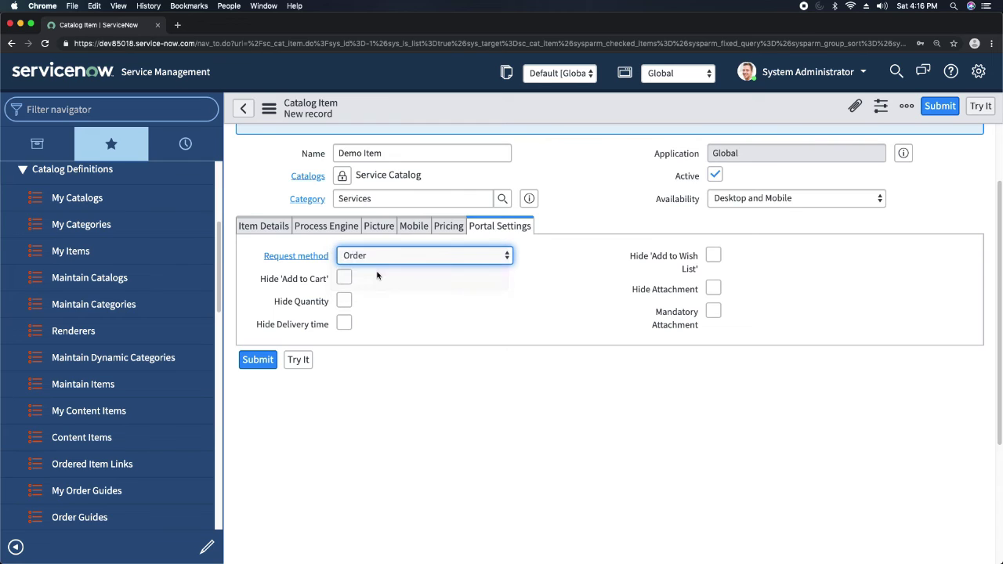
- Hide Add to Cart, Quantity, Delivery time and Add to Wish List for the item, and save the record
left_click(345, 325)
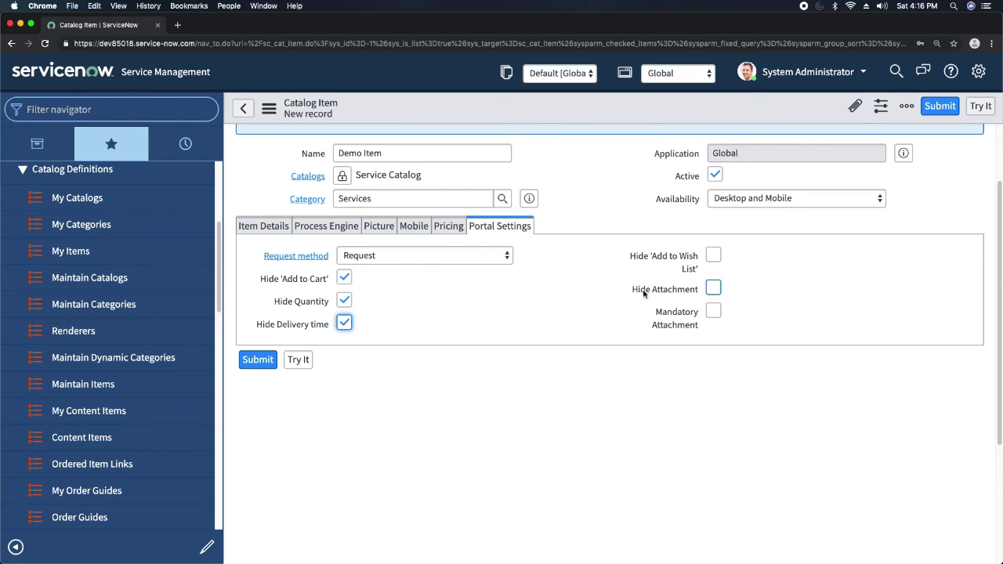
left_click(713, 254)
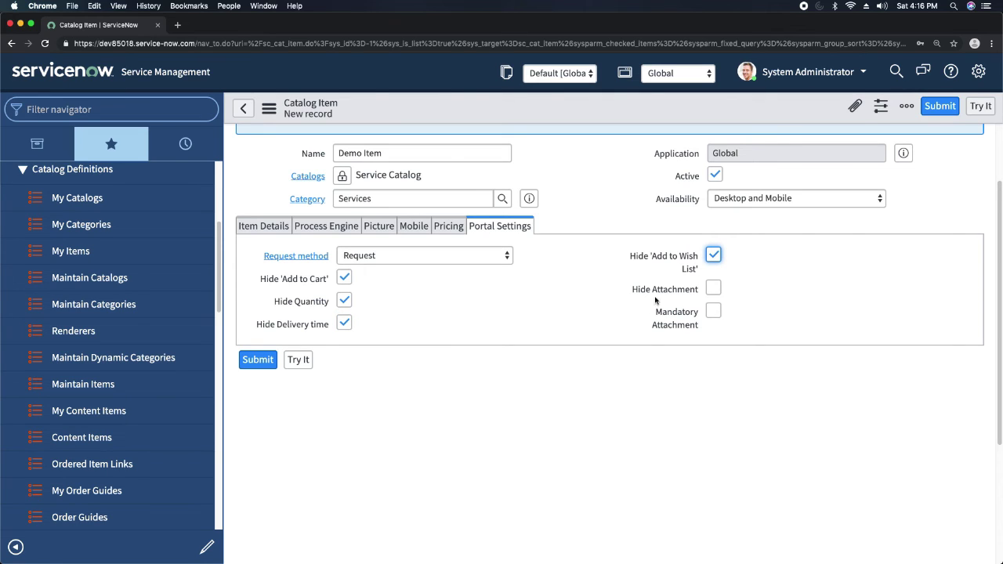
left_click(538, 307)
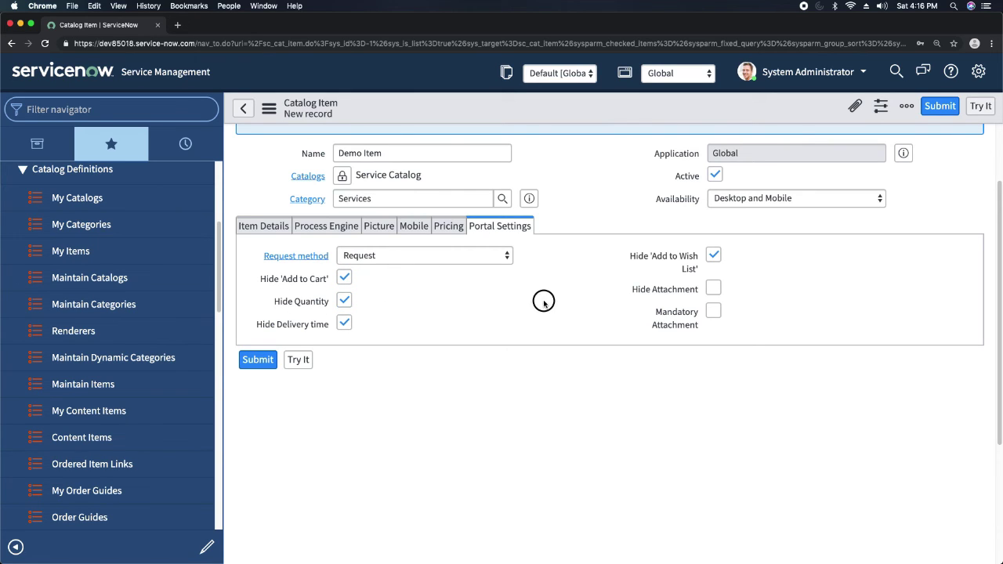
scroll(541, 304, "down", 5)
scroll(537, 304, "up", 10)
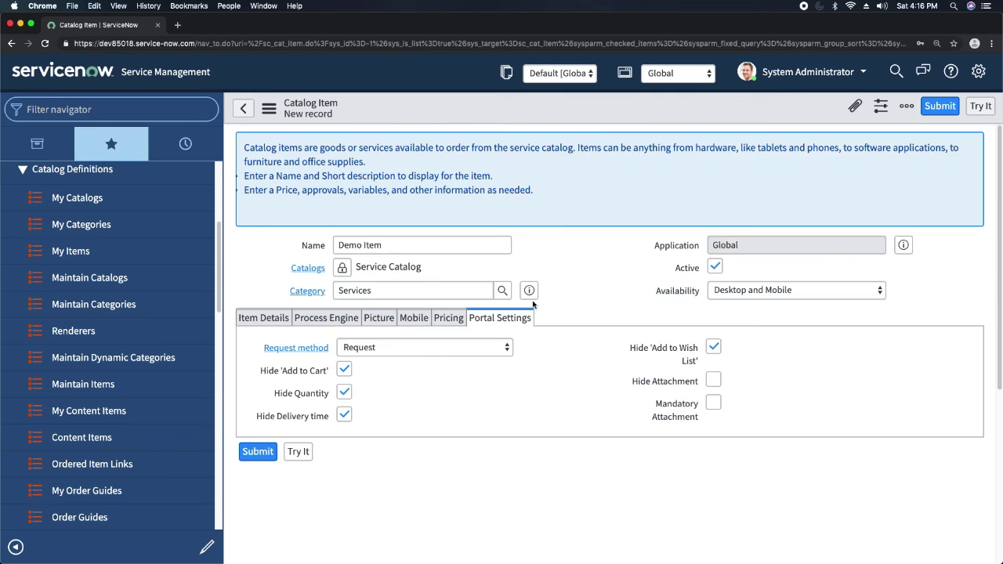
right_click(581, 123)
left_click(614, 123)
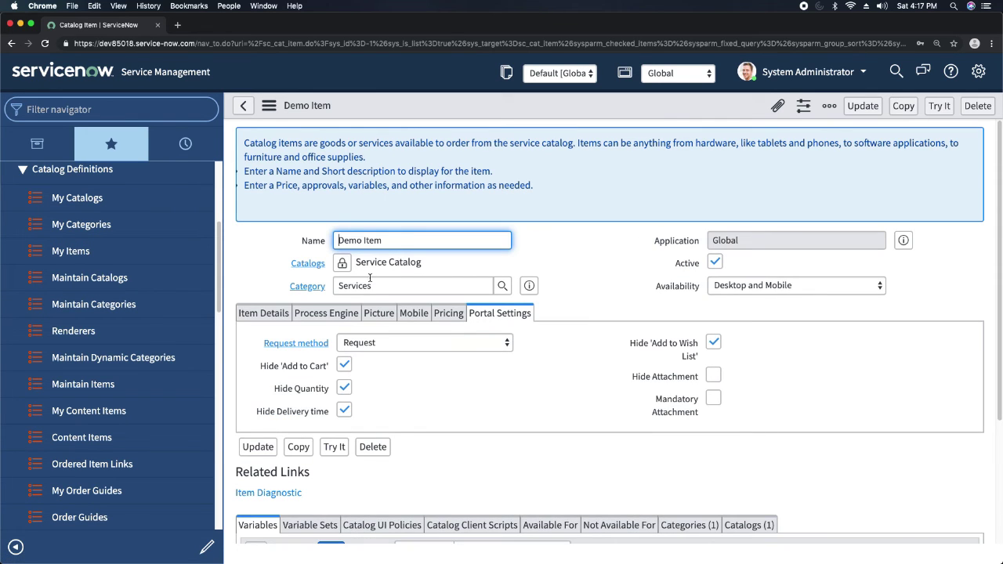
- Start a new Single Line Text variable for Demo Item with the question "Test question"
left_click(263, 314)
scroll(269, 322, "down", 2)
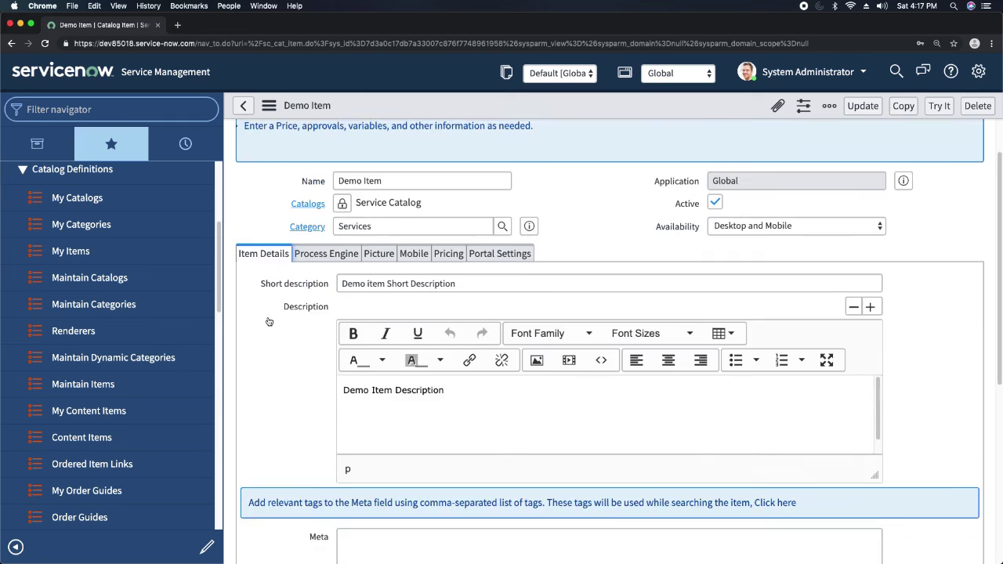
scroll(269, 322, "down", 6)
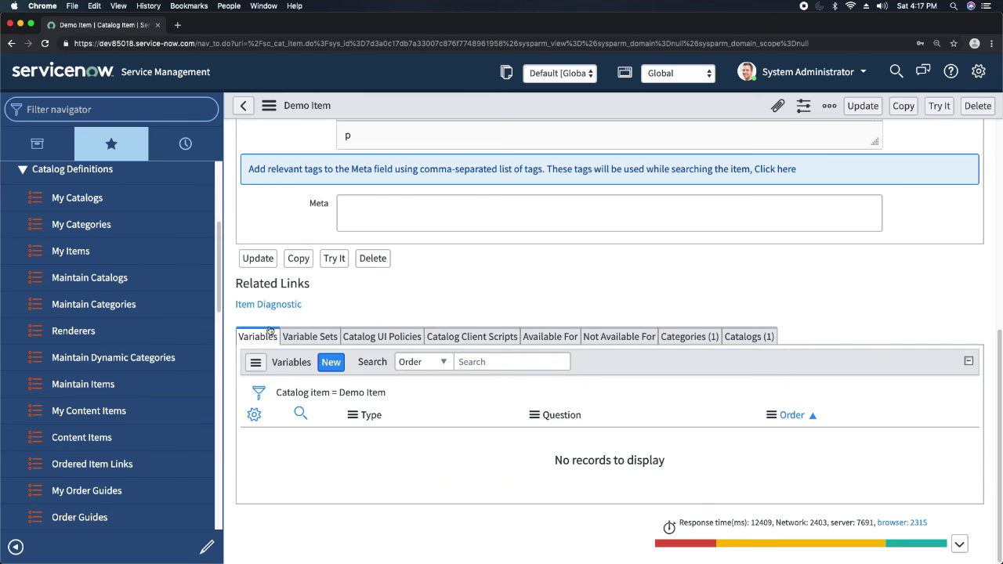
left_click(332, 366)
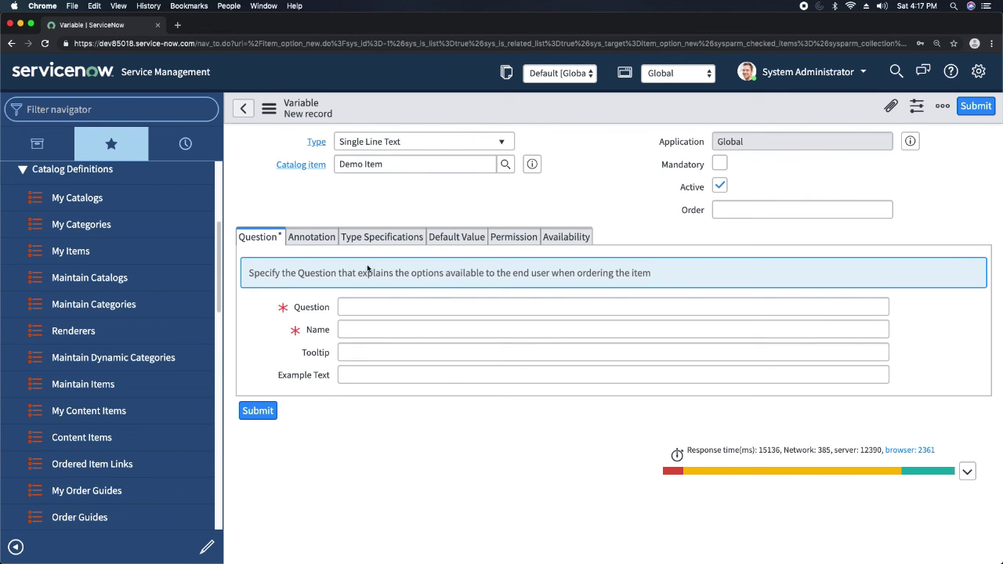
left_click(381, 311)
type("Test question")
key("Tab")
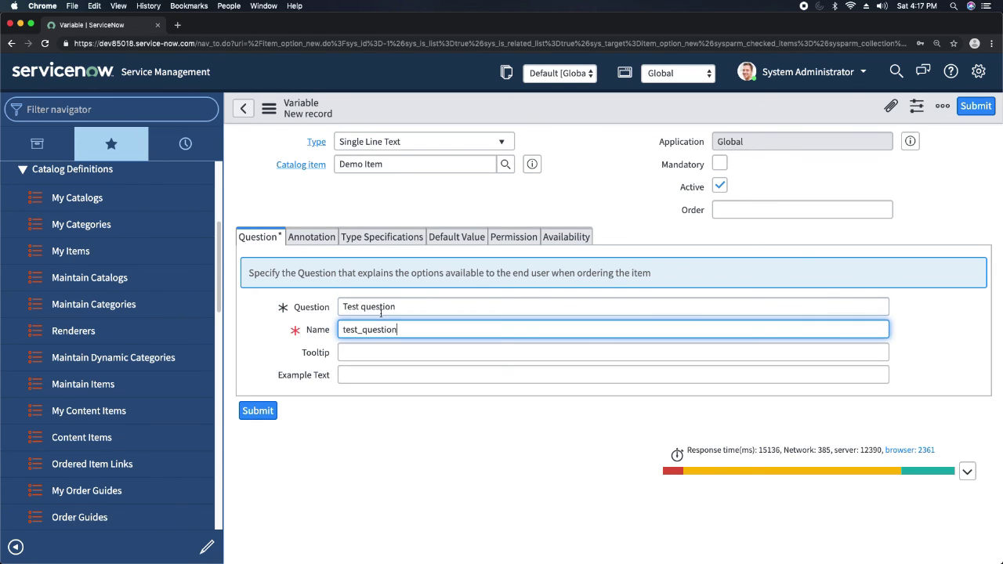
left_click(605, 209)
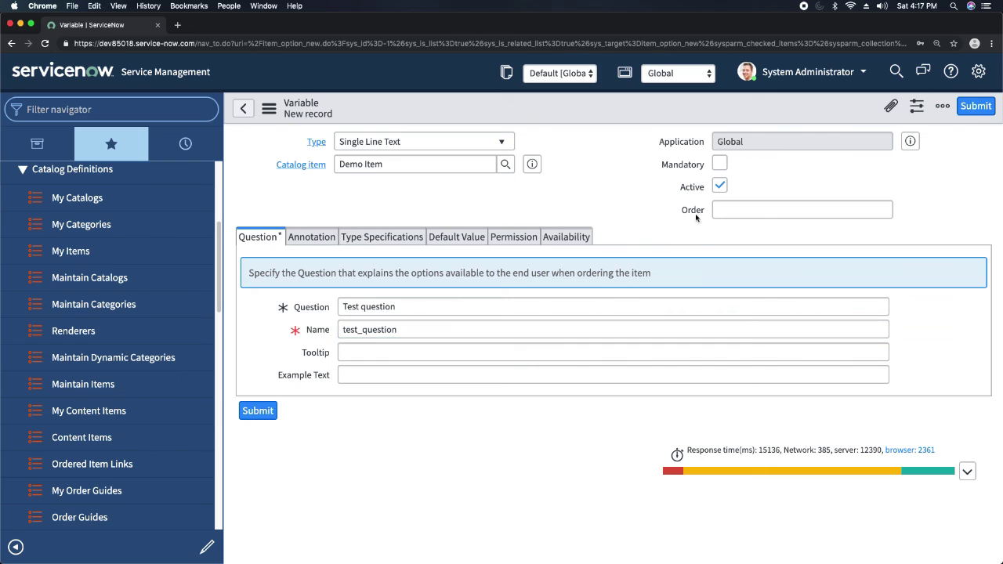
- Make the Test question variable mandatory and submit it
left_click(717, 165)
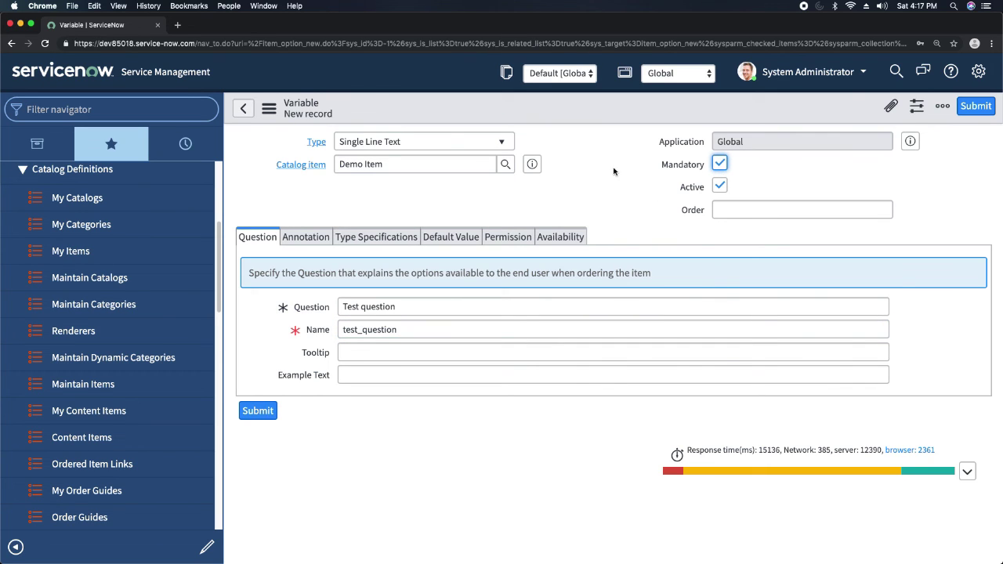
left_click(721, 165)
left_click(720, 163)
left_click(305, 237)
left_click(376, 236)
left_click(450, 237)
left_click(538, 240)
left_click(265, 238)
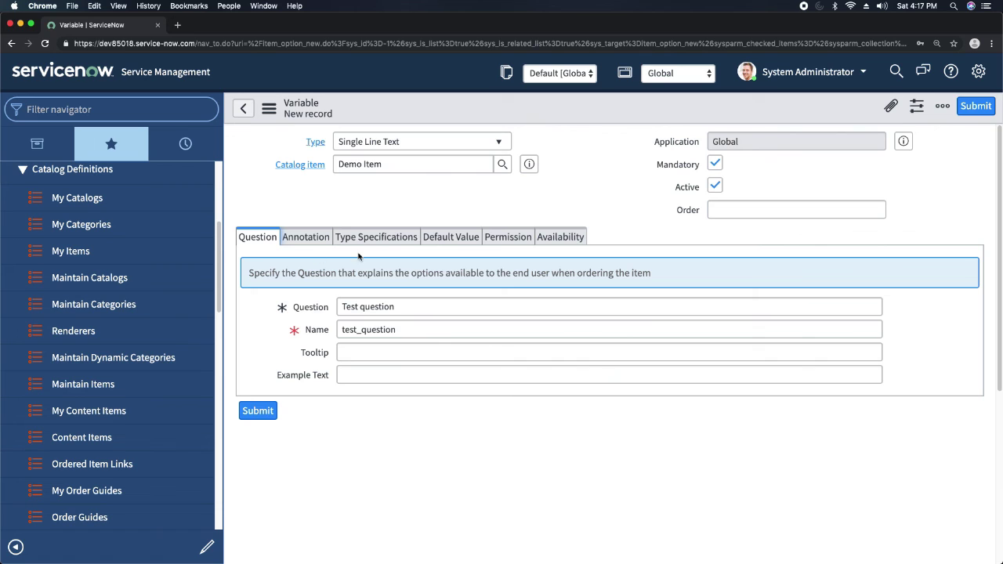
left_click(976, 105)
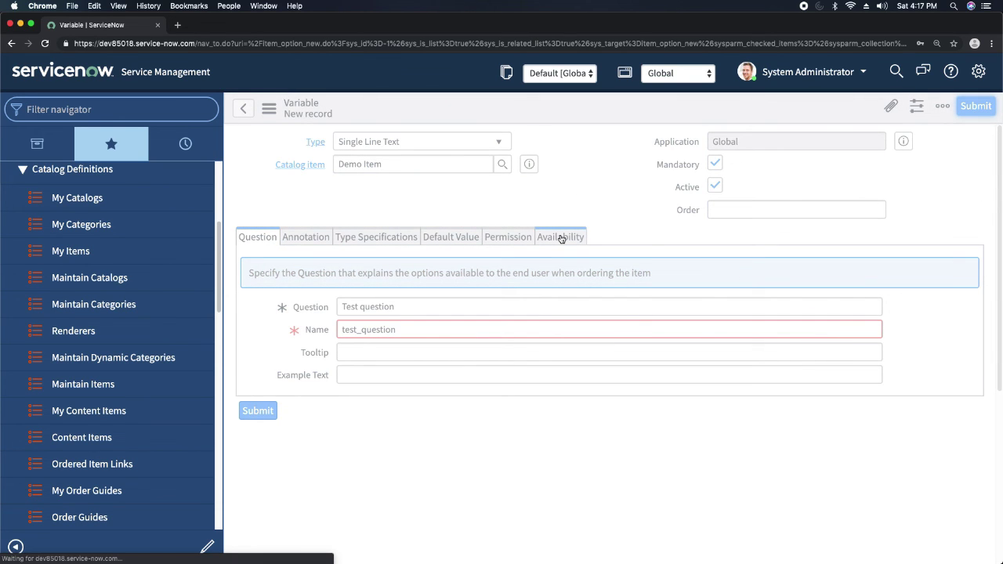
- Review the saved Demo Item record and try out its order form
scroll(389, 331, "down", 2)
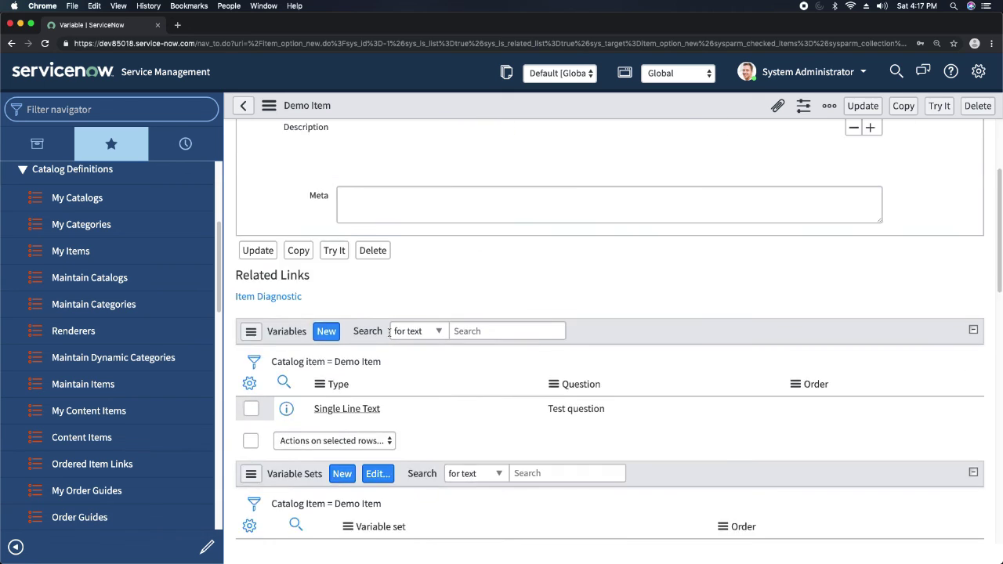
scroll(388, 332, "down", 4)
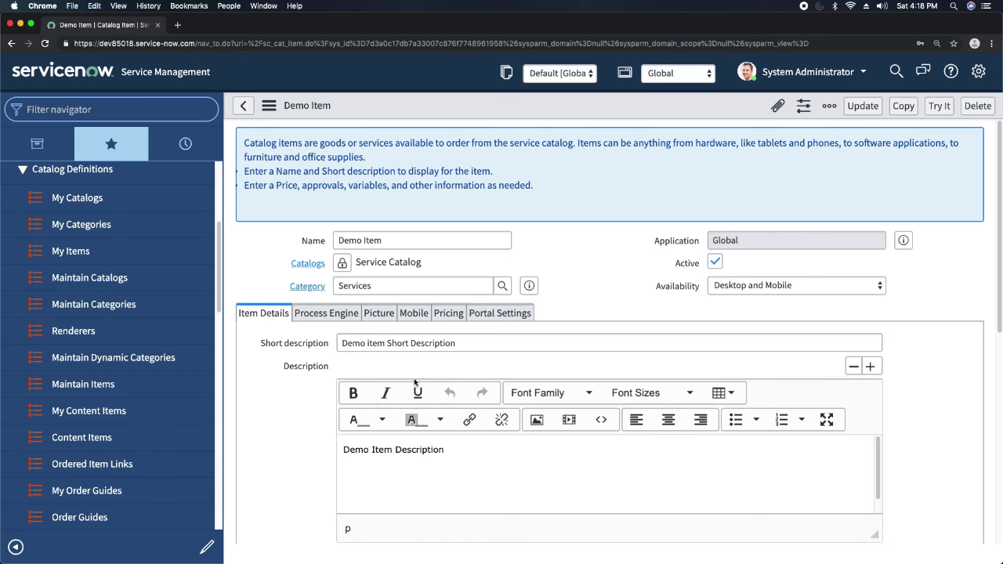
scroll(415, 375, "up", 10)
scroll(337, 375, "down", 8)
scroll(332, 389, "up", 5)
left_click(940, 110)
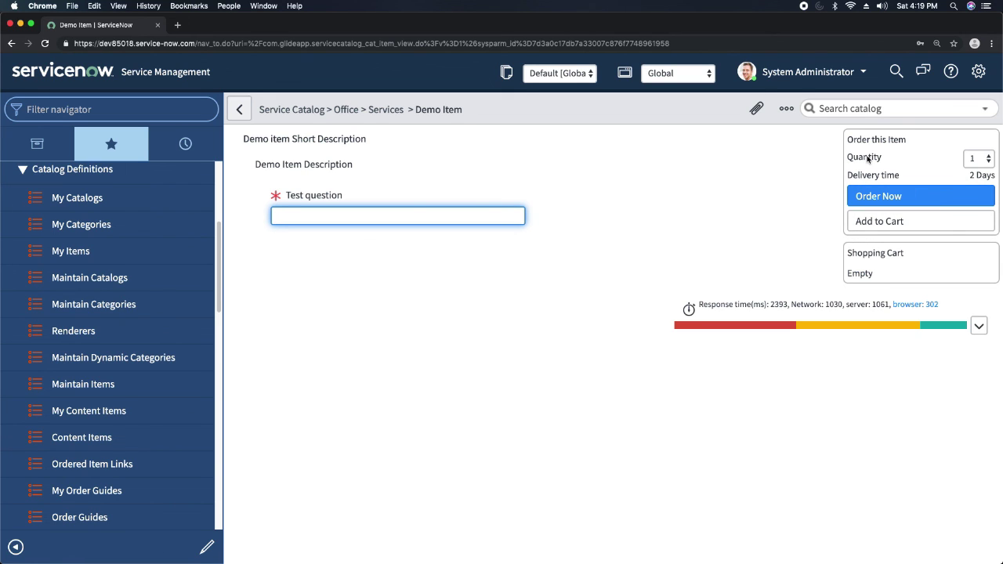
- Open the Demo Item record for configuration from its order form and review its portal settings and variables
right_click(449, 109)
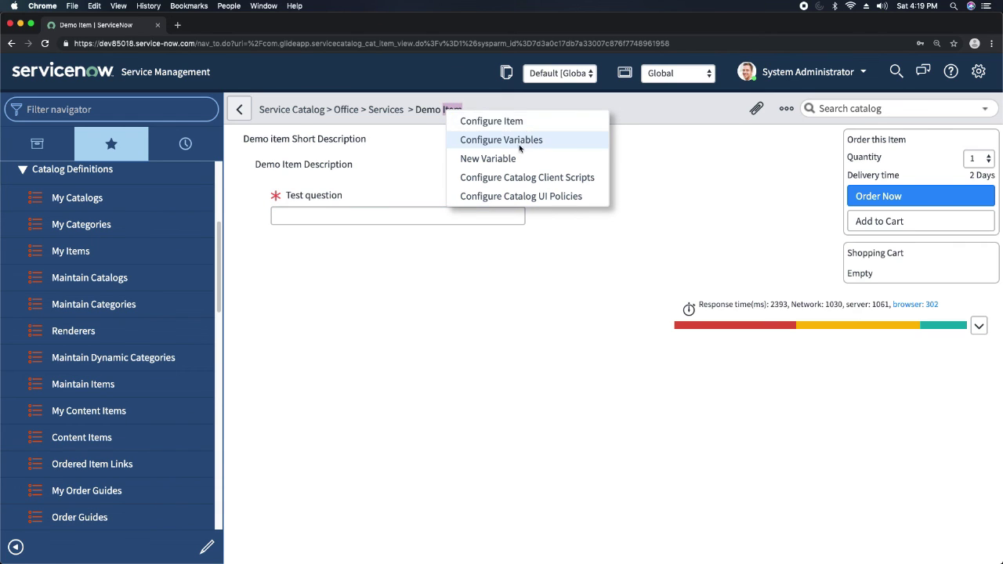
left_click(527, 121)
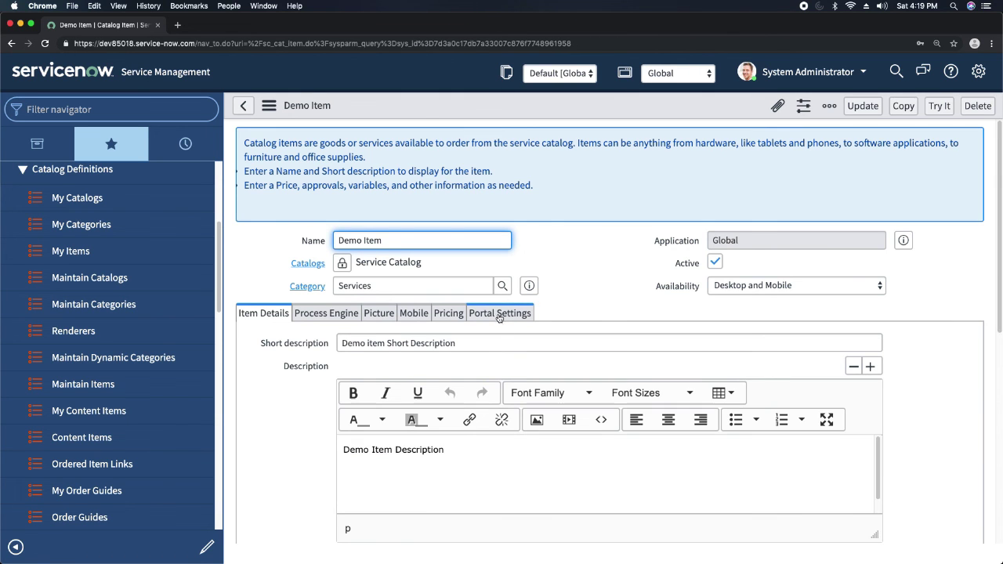
left_click(500, 312)
scroll(298, 323, "down", 1)
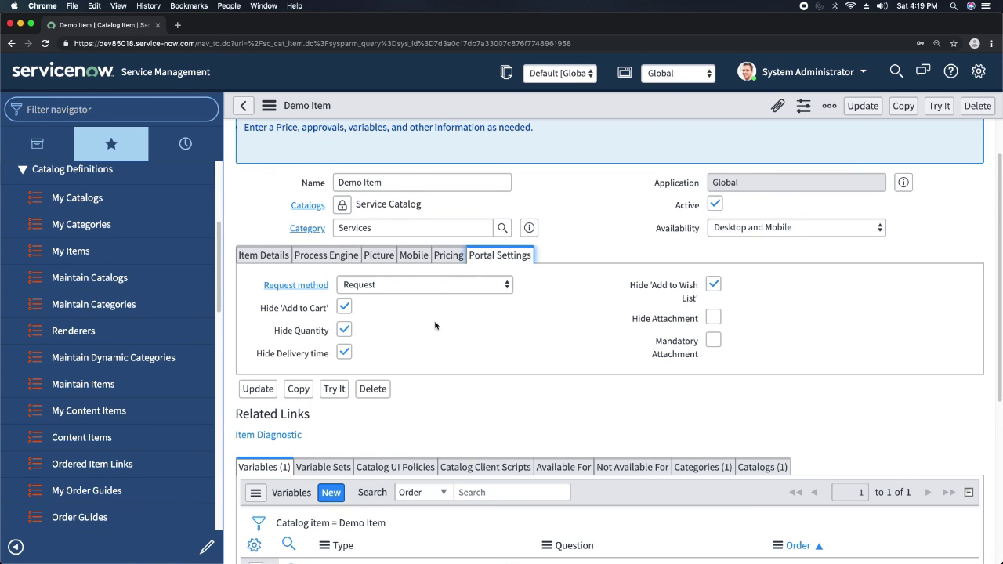
scroll(471, 367, "down", 1)
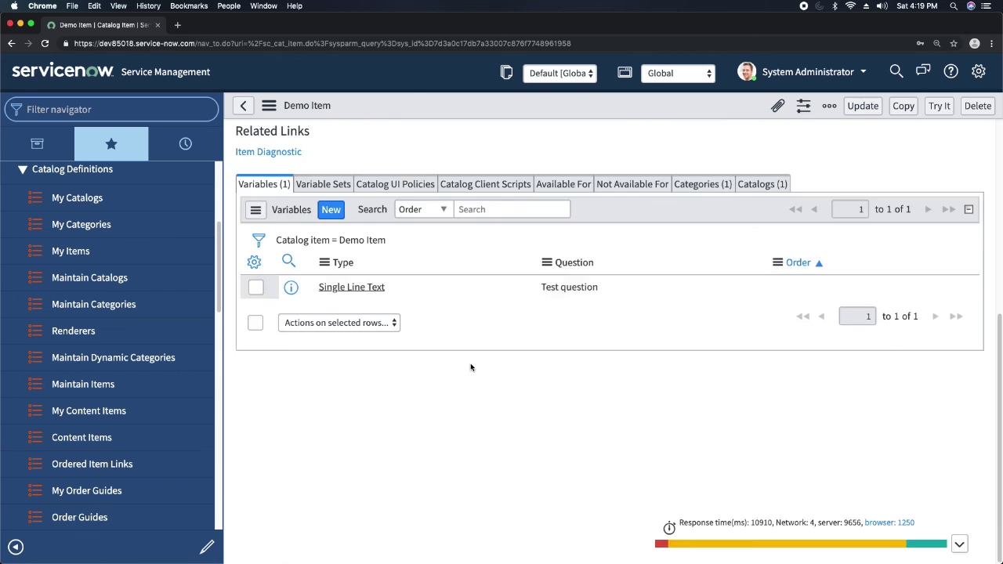
- Set the item's request method to Order and hide Add to Cart, Quantity and Delivery time
left_click(415, 346)
left_click(362, 331)
left_click(344, 364)
left_click(344, 388)
left_click(344, 409)
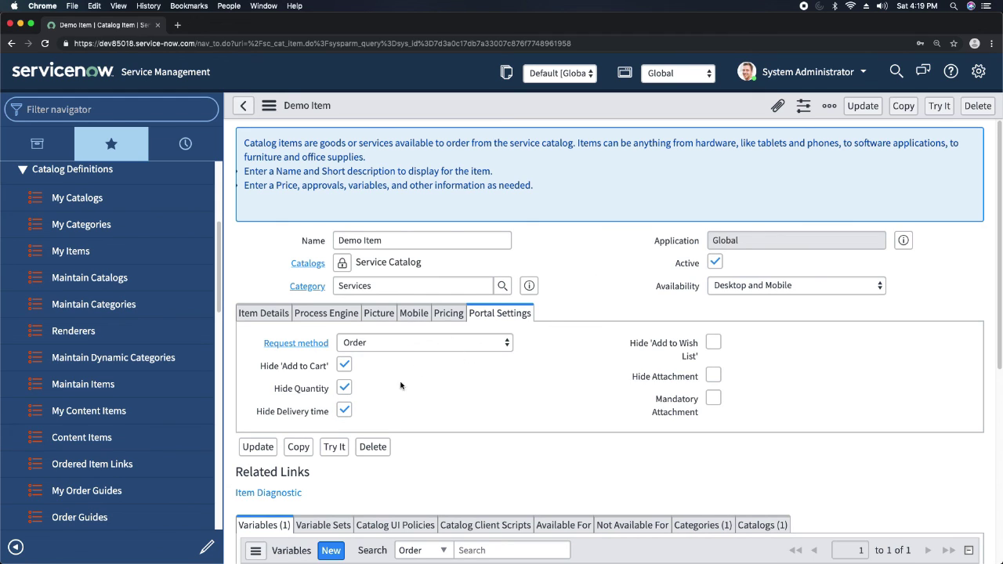
- Check the available request methods for the item and keep Order
scroll(386, 373, "down", 1)
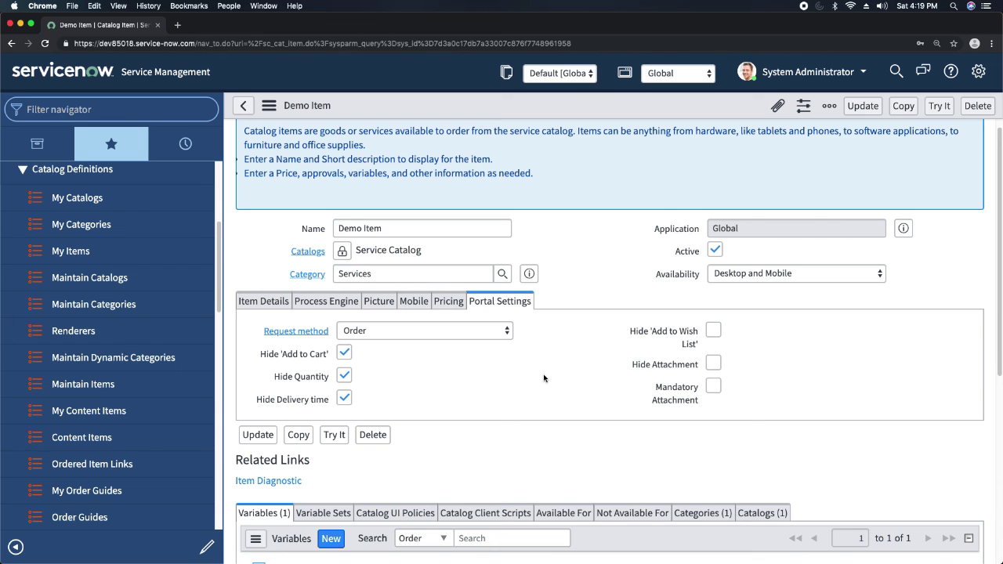
left_click(389, 330)
left_click(547, 310)
left_click(366, 330)
left_click(615, 283)
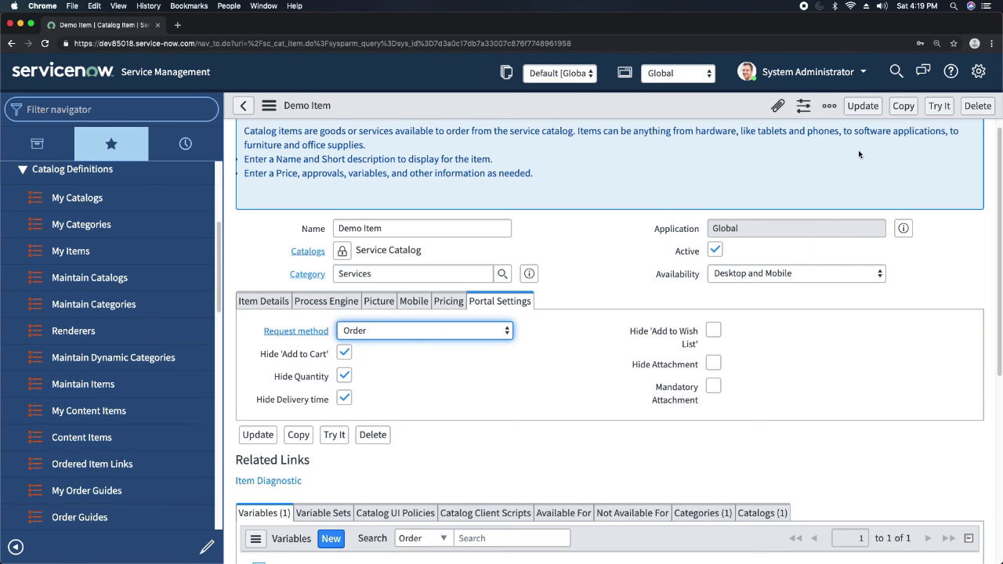
- Save the Demo Item record and try out its order form
right_click(591, 107)
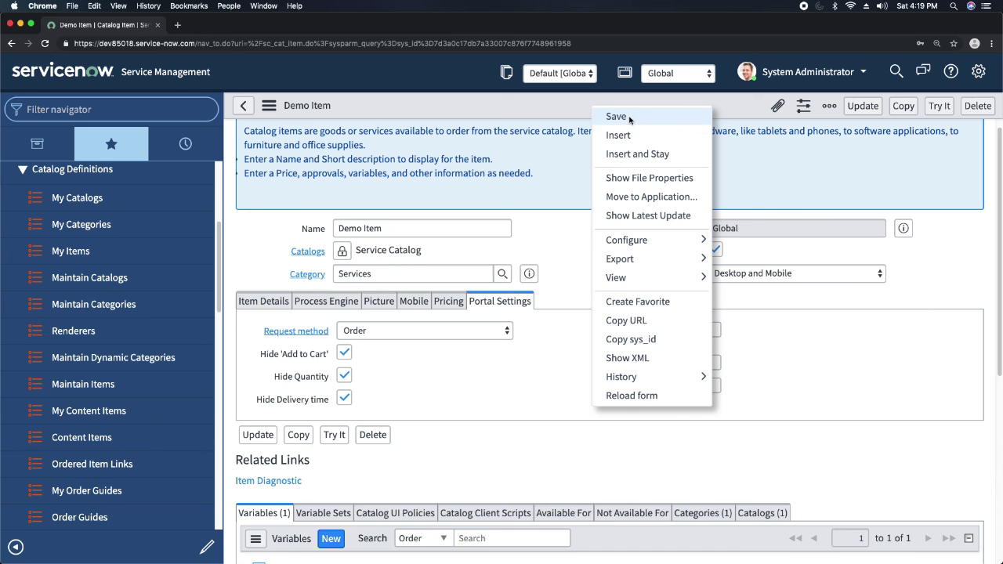
left_click(616, 117)
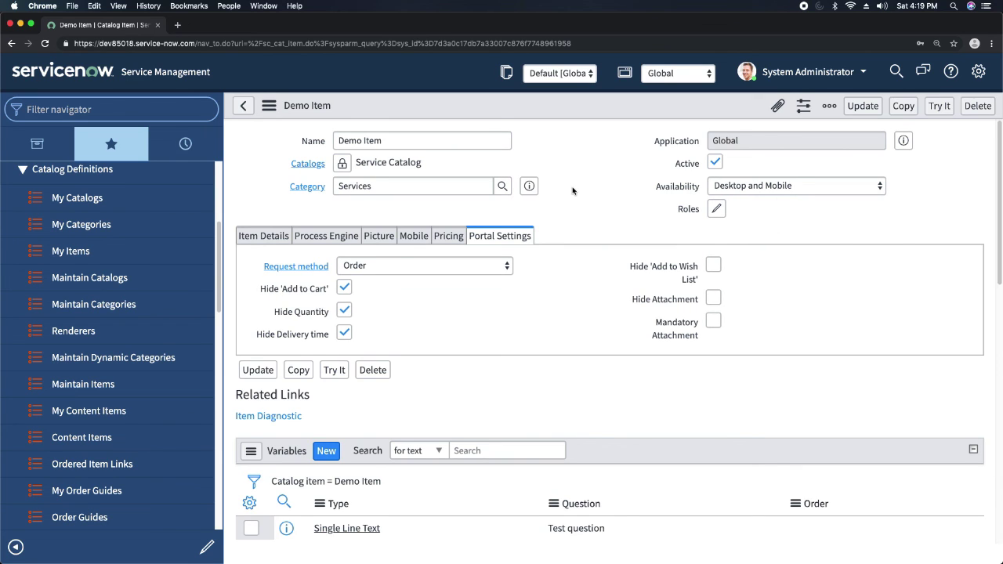
left_click(584, 163)
left_click(940, 107)
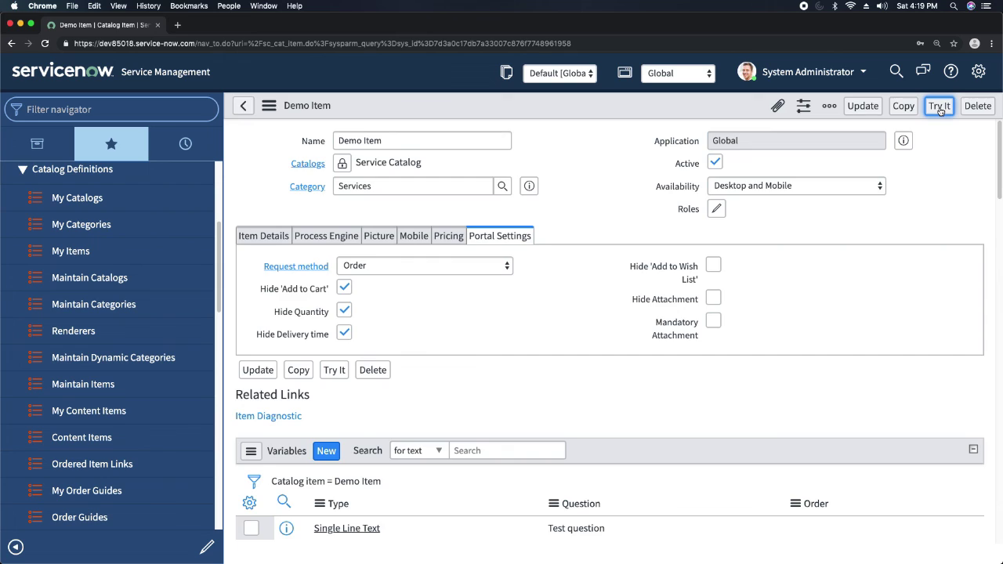